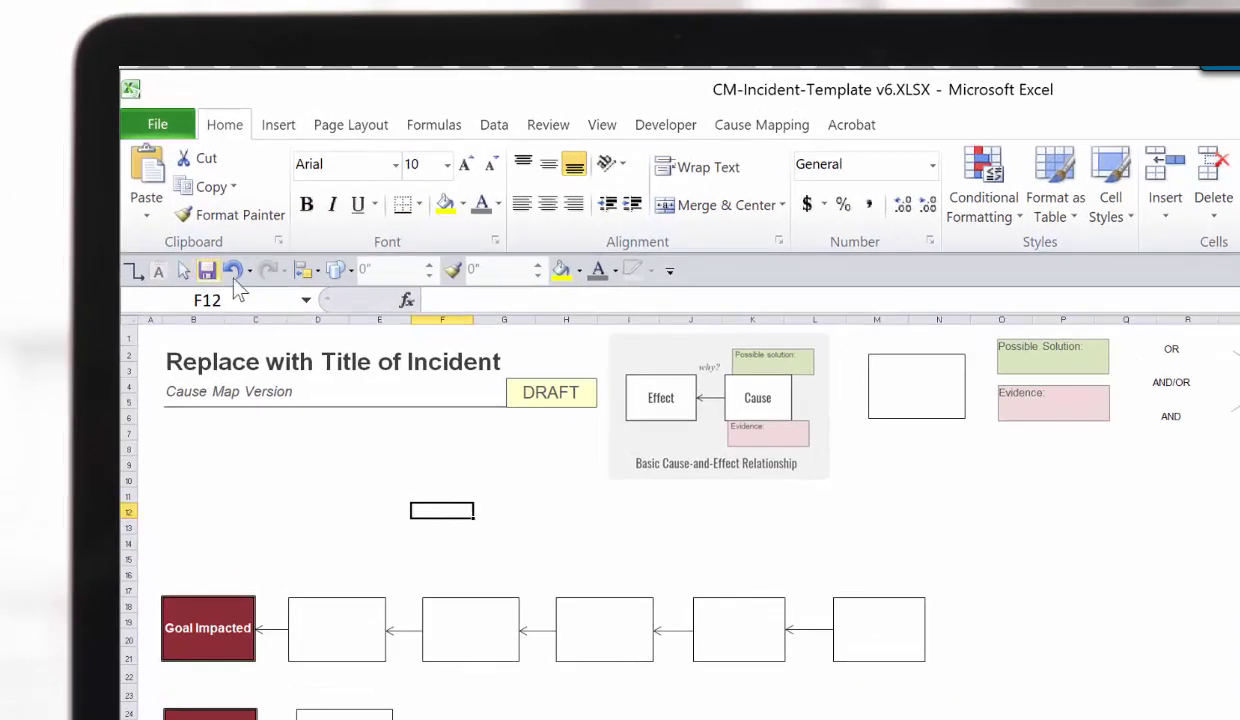
Review the commands assigned to the Quick Access Toolbar in its customization options, including Elbow Arrow Connector, and close without changes
click(669, 271)
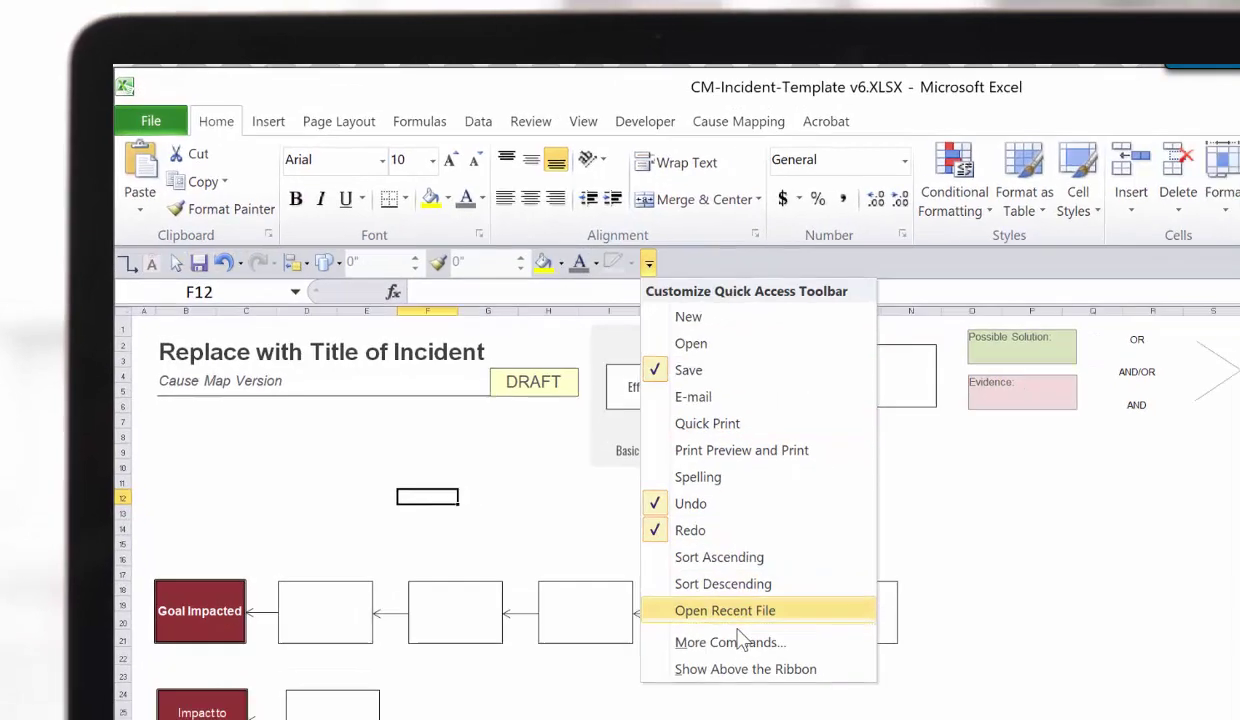
click(760, 662)
drag(600, 36, 600, 112)
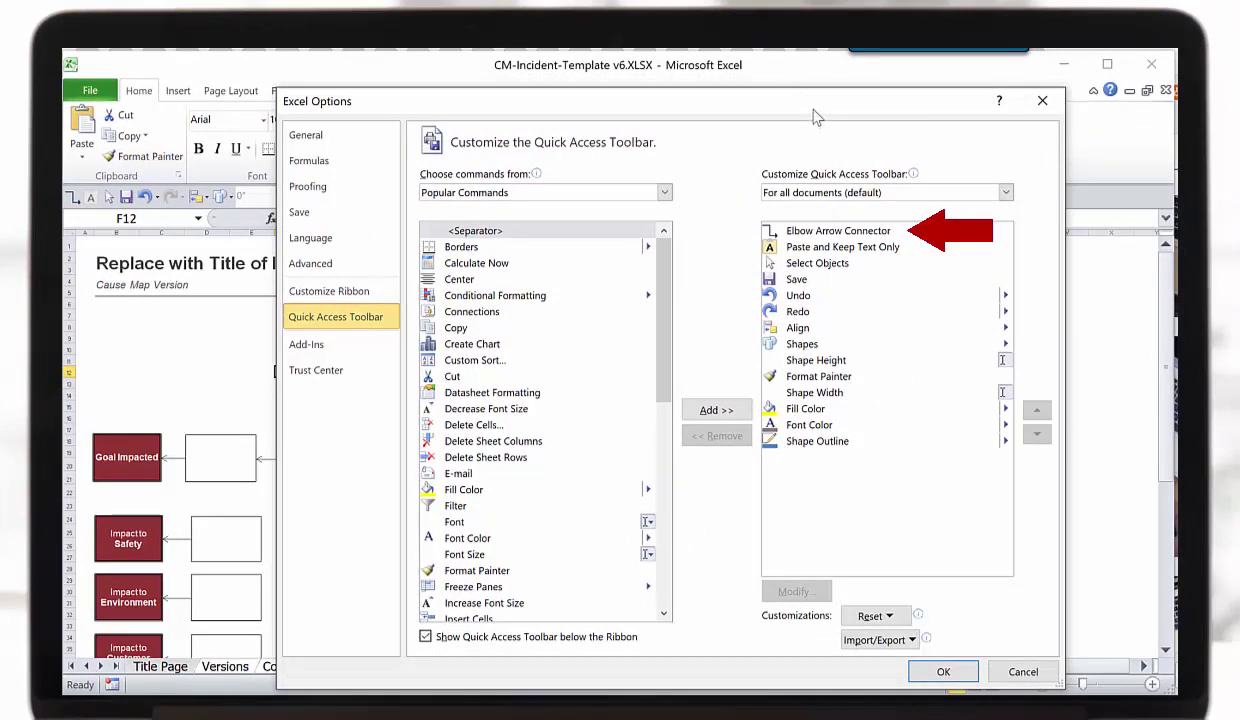
click(1052, 107)
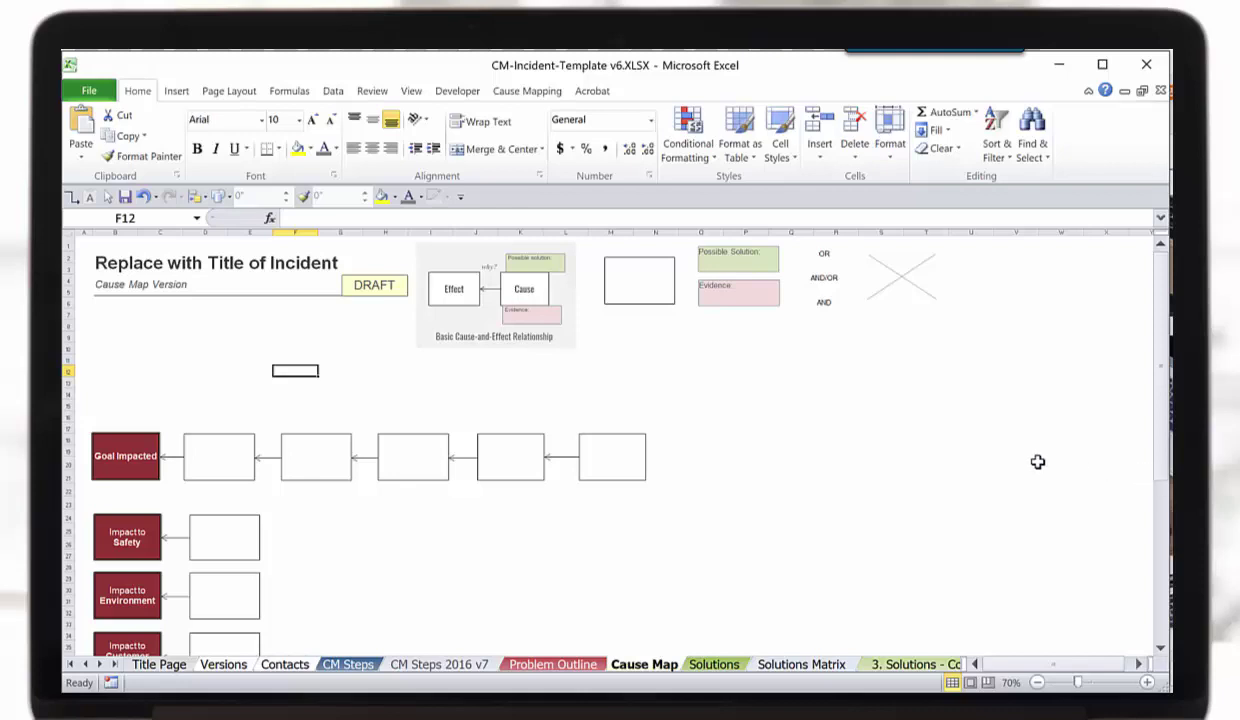
Copy the last box of the Goal Impacted row as a sixth cause box and link it to the fifth with an elbow arrow connector
drag(601, 458, 713, 460)
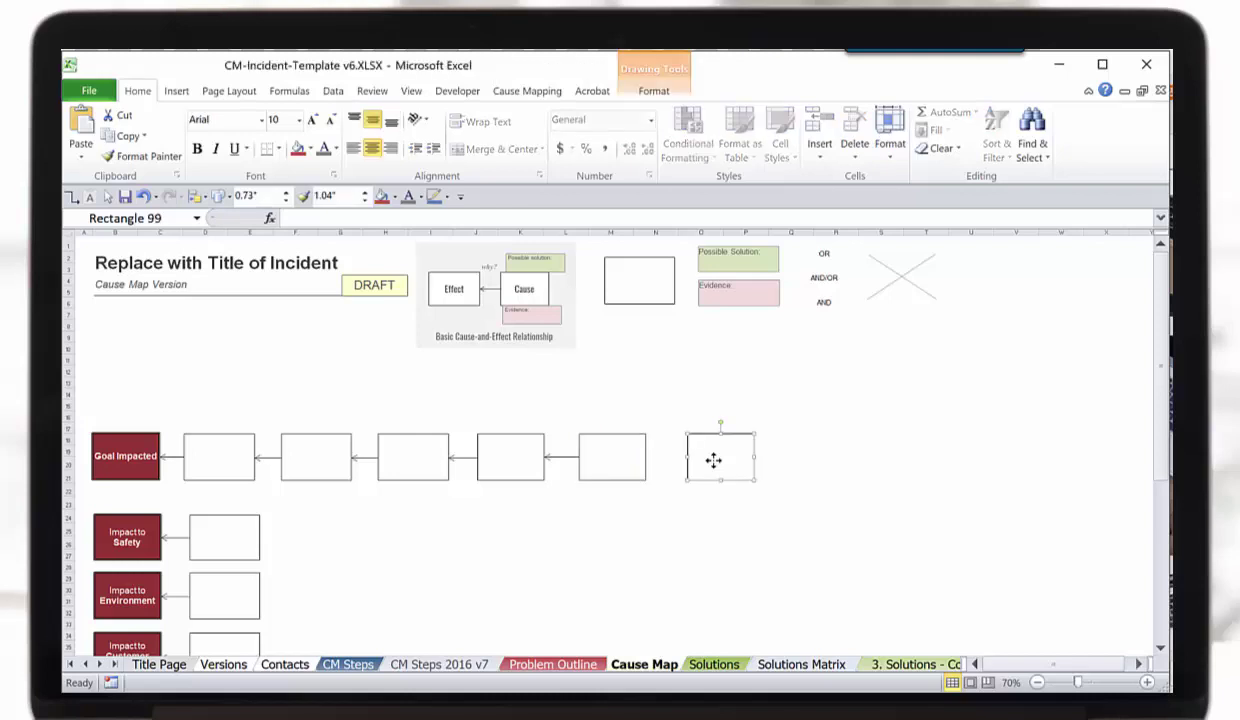
key(alt)
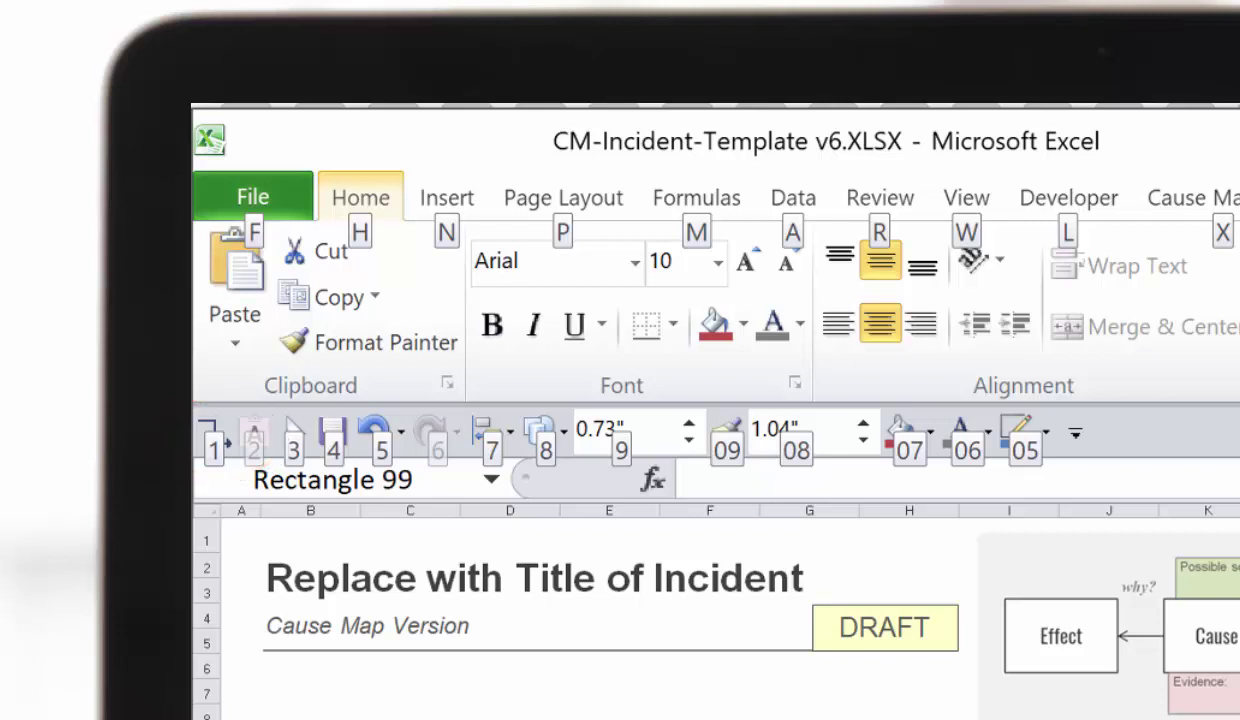
key(1)
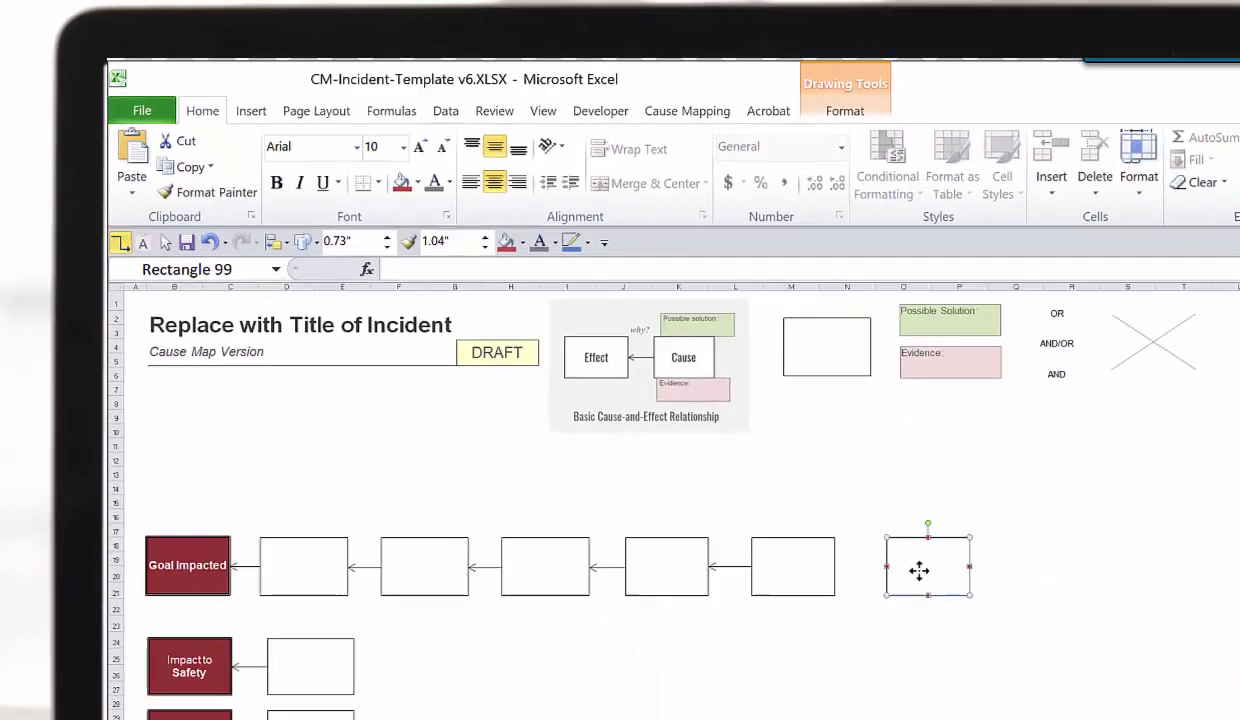
drag(837, 535, 785, 535)
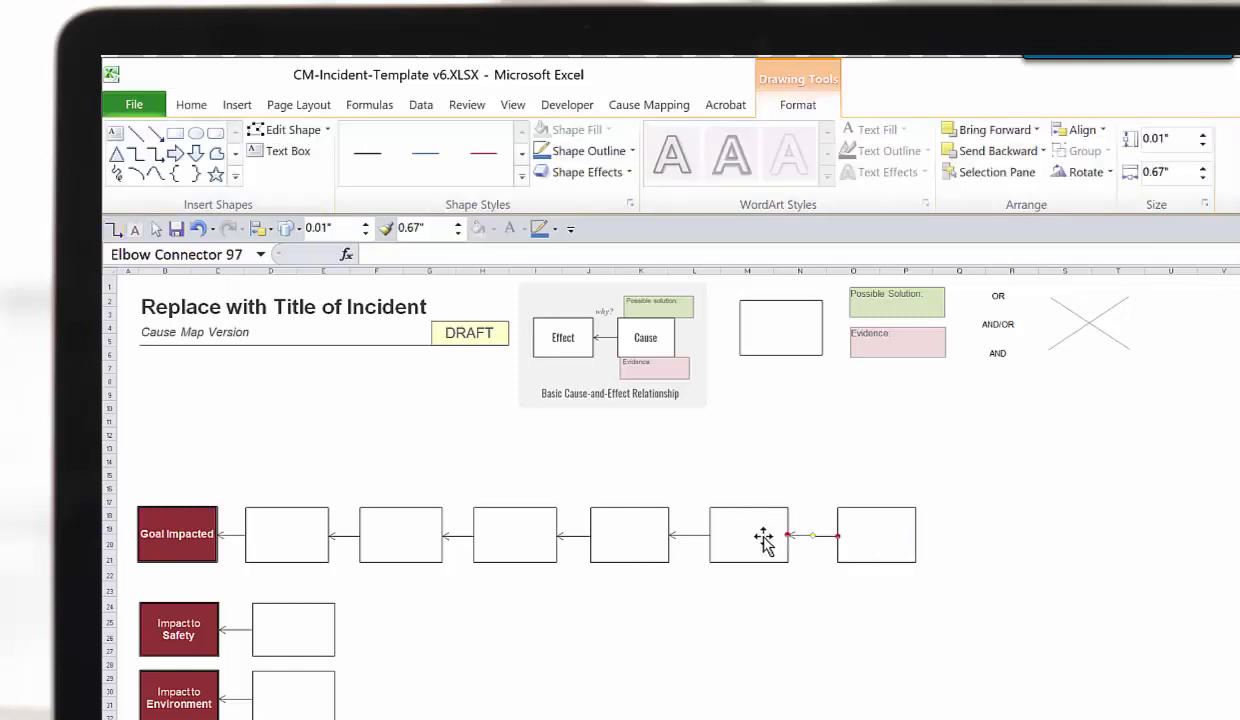
Duplicate the sixth cause box as a seventh in the same row and connect it back with an elbow arrow
drag(875, 526, 1000, 548)
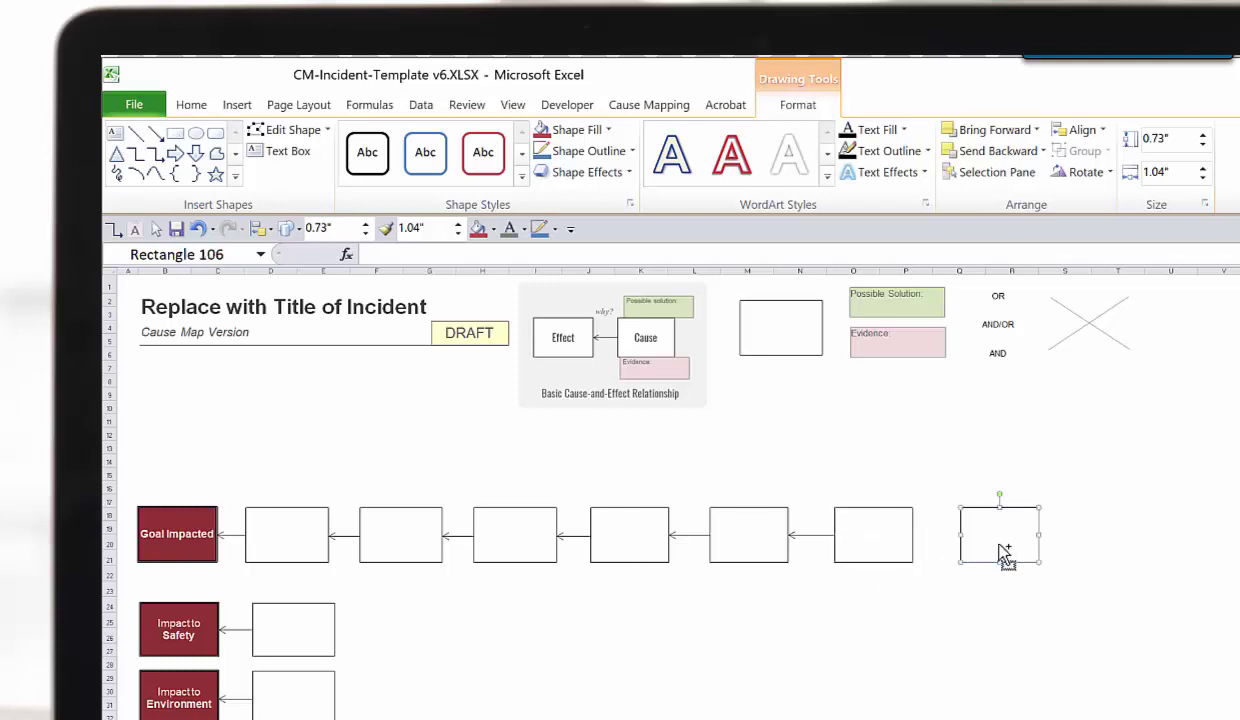
key(alt)
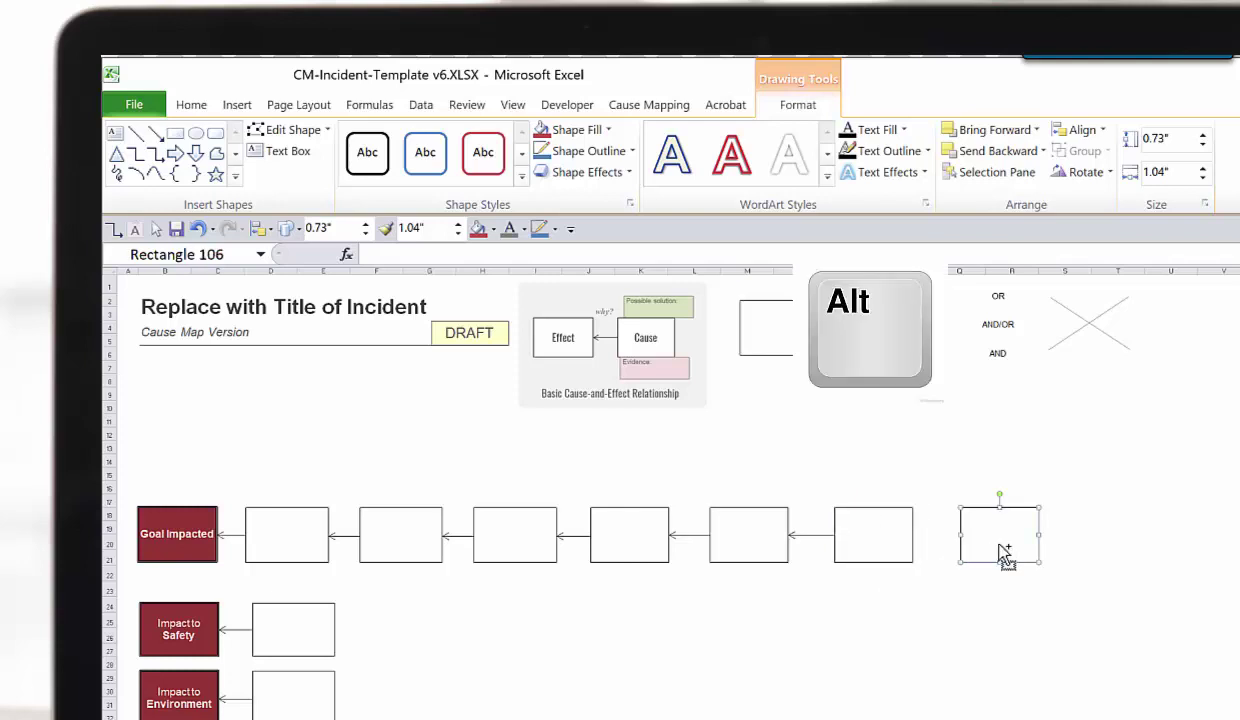
key(1)
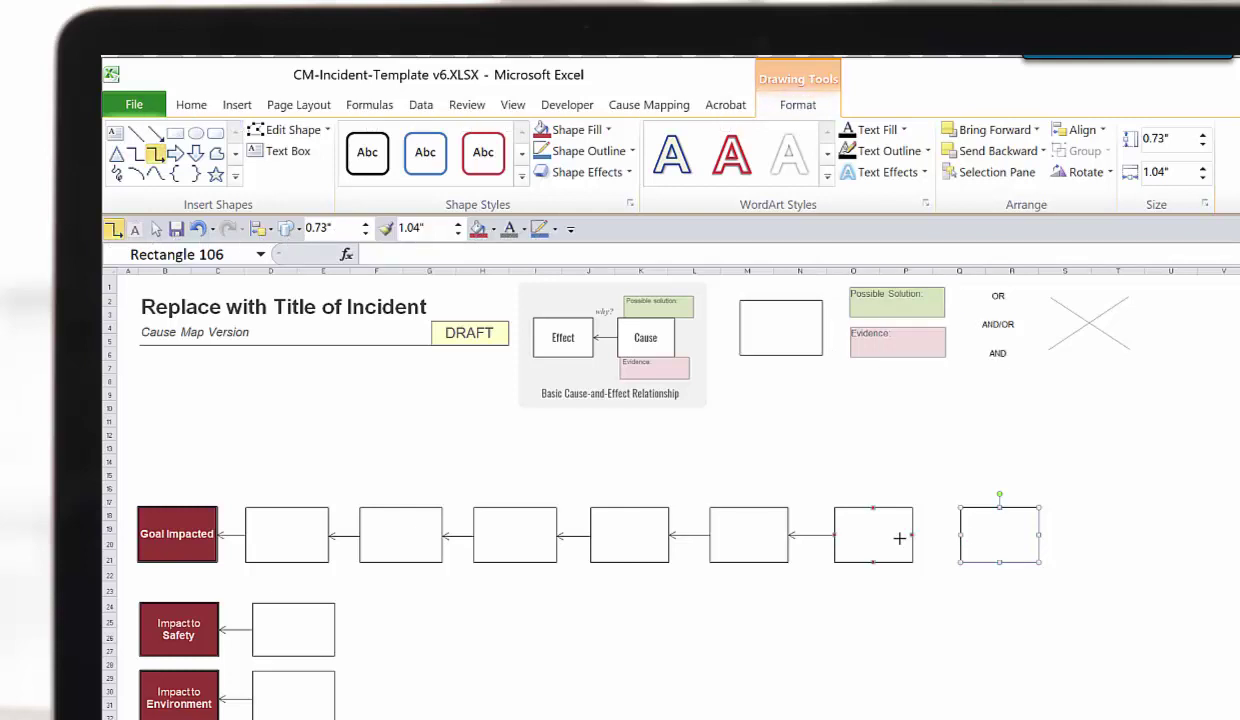
drag(960, 537, 913, 538)
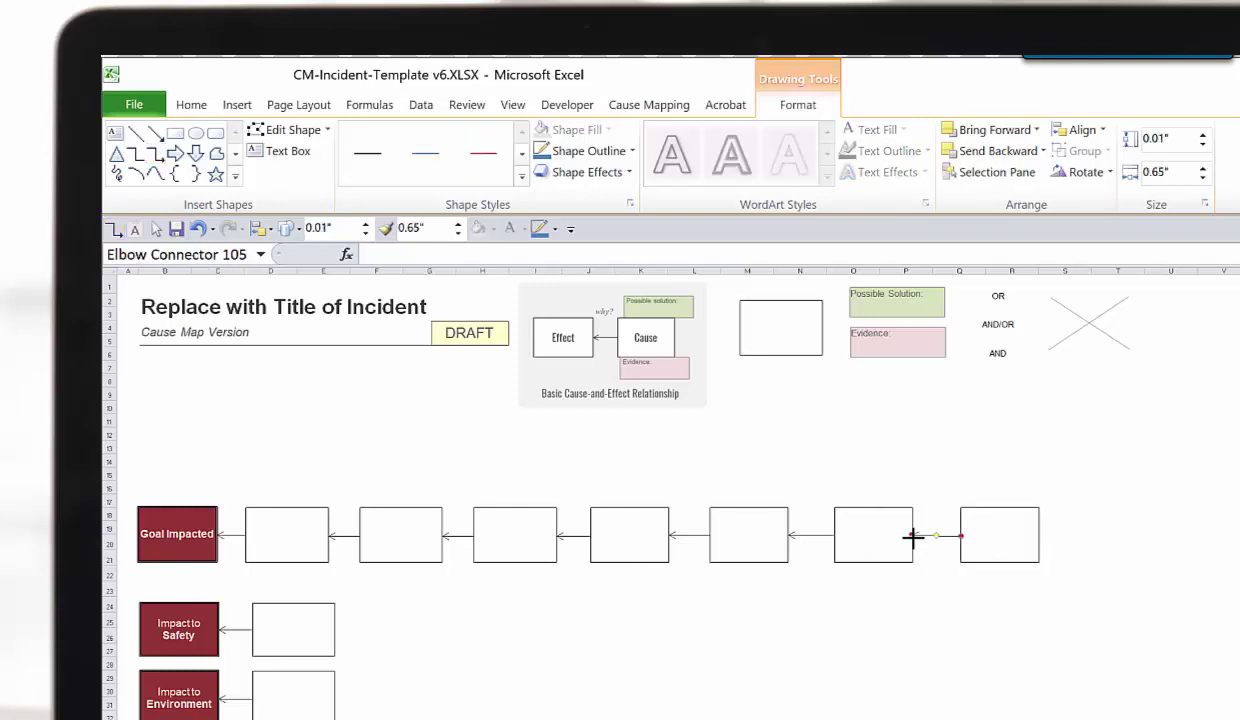
Add an eighth cause box in the row and another copy below it, linking both to the seventh box with elbow arrow connectors
mouse_move(1019, 534)
mouse_down()
mouse_move(1135, 541)
mouse_move(1038, 542)
mouse_up()
key(alt+1)
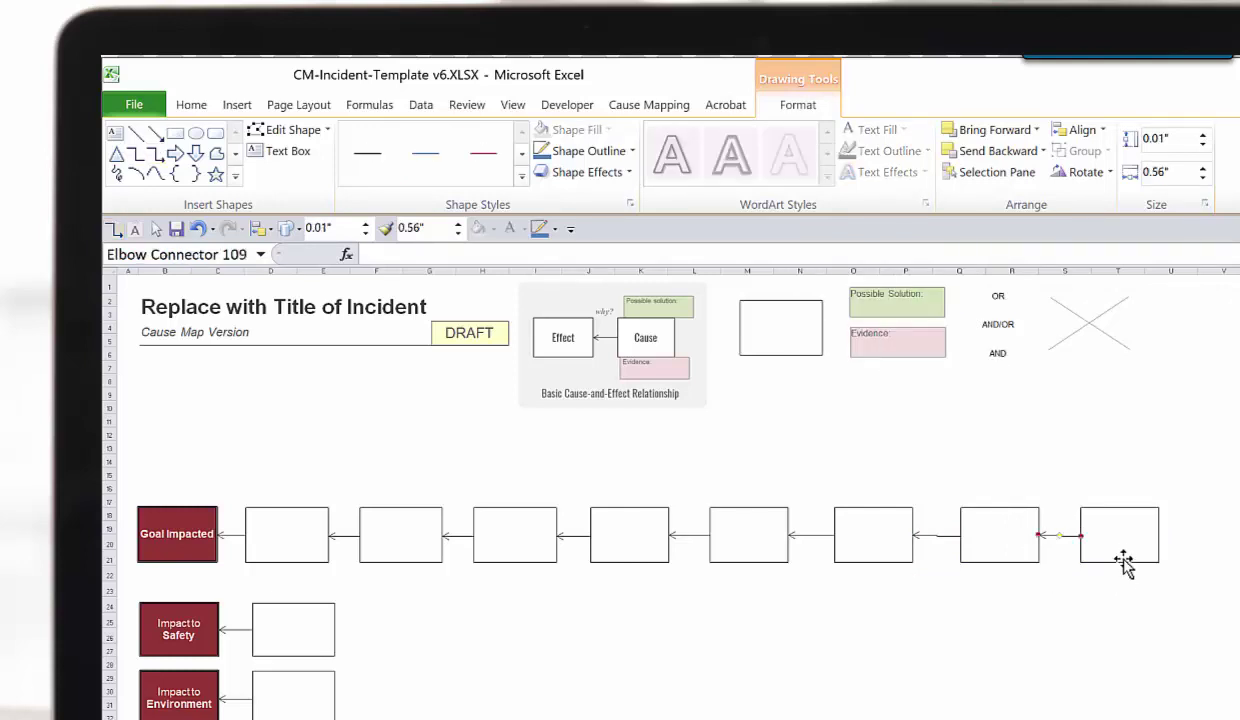
drag(1108, 563, 1040, 535)
key(alt+1)
Place a box copy above the eighth cause box and link it to the seventh box with an elbow arrow connector
drag(1117, 534, 1138, 428)
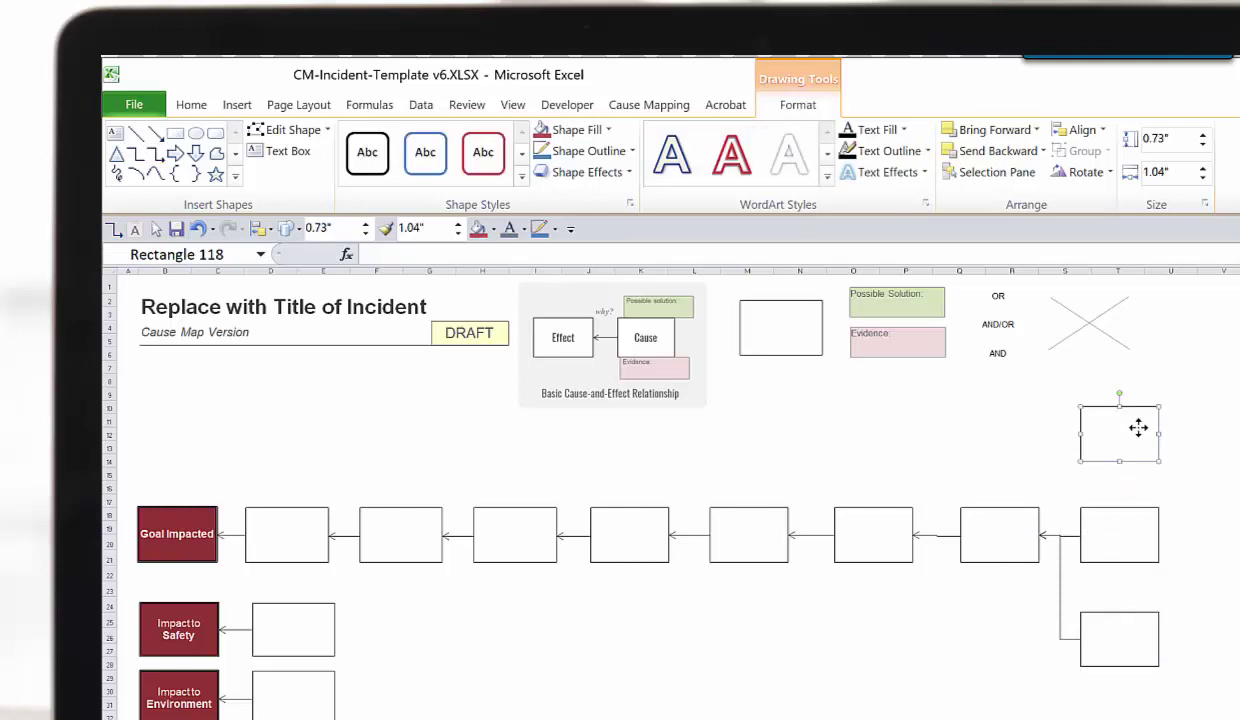
key(alt)
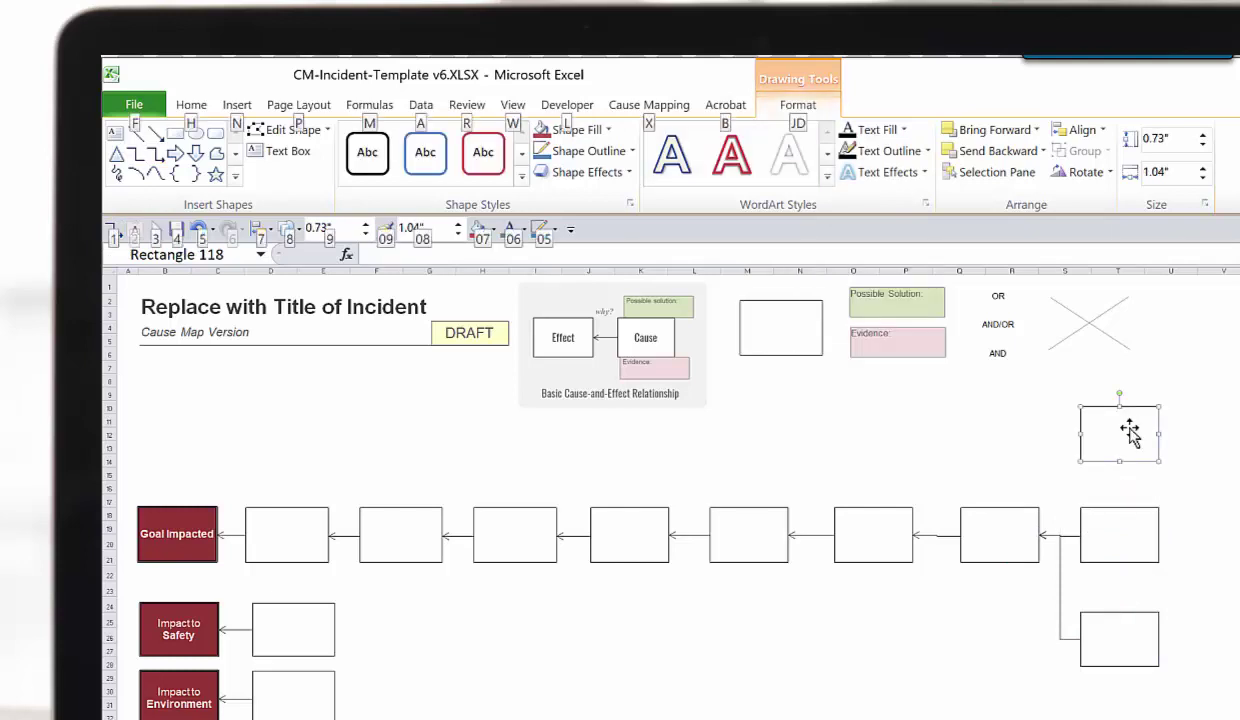
key(1)
drag(1082, 435, 1037, 532)
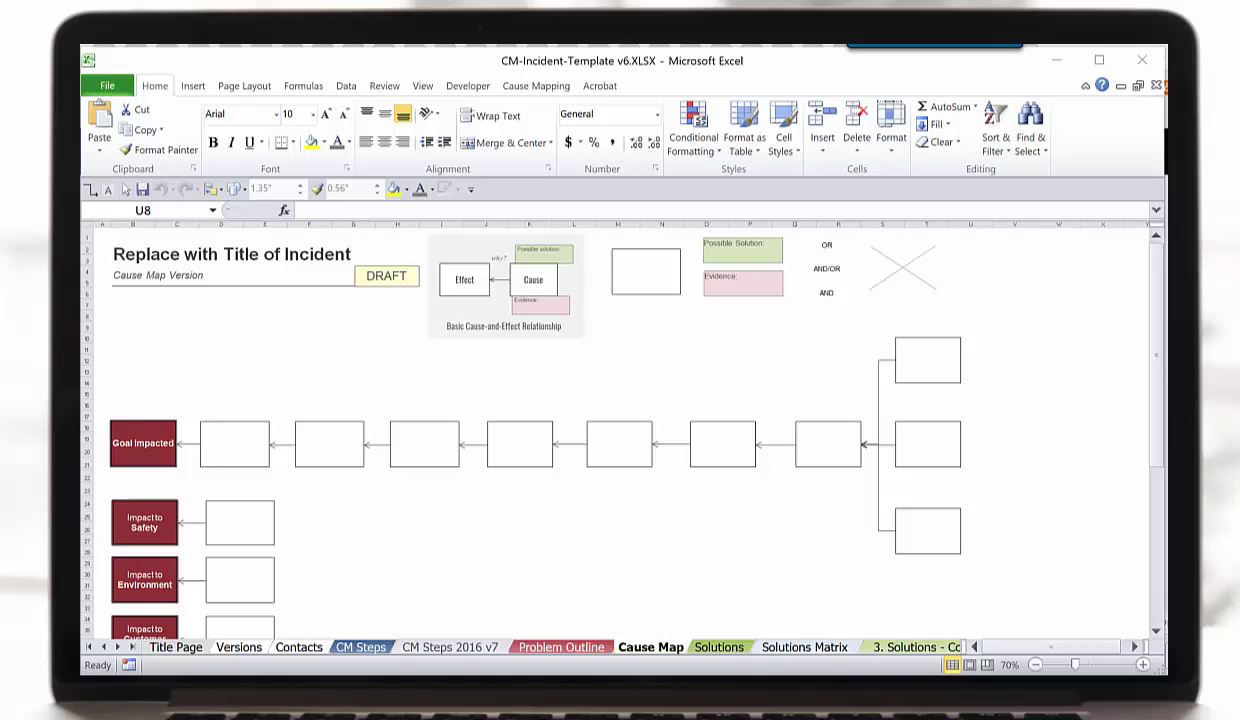
Locate the Select Objects command among the Find & Select options and bring up its shortcut options
click(1058, 348)
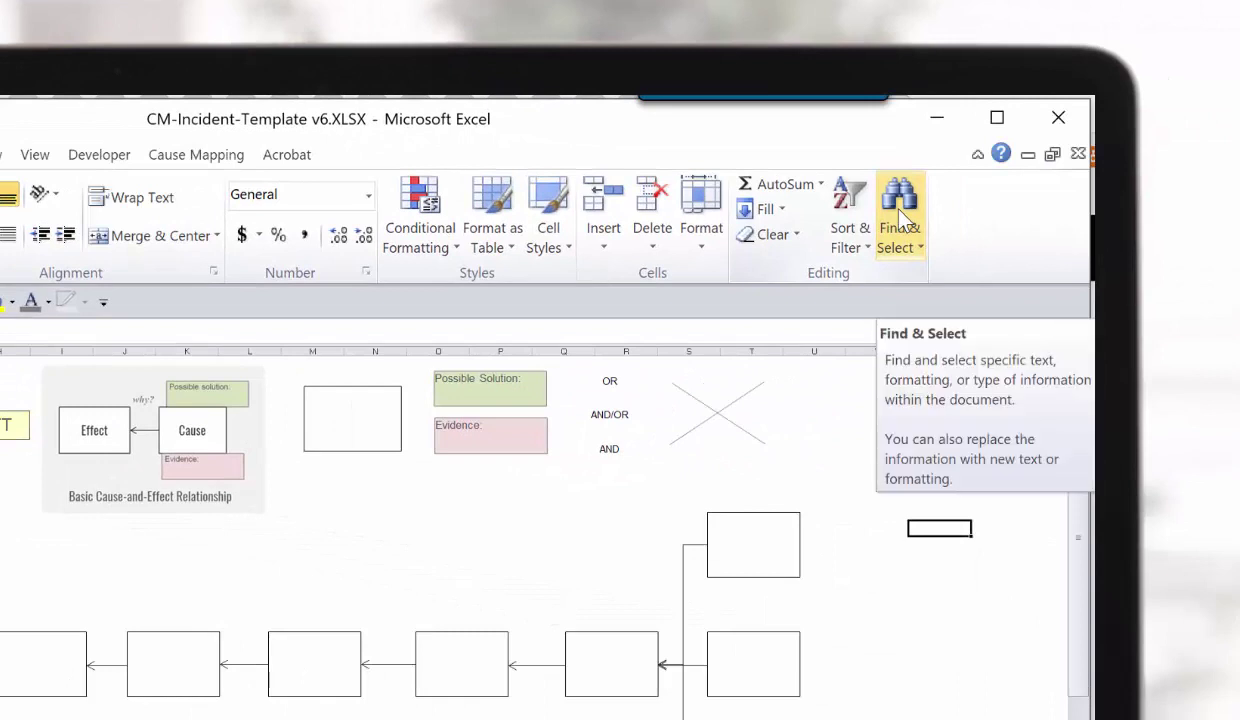
click(900, 210)
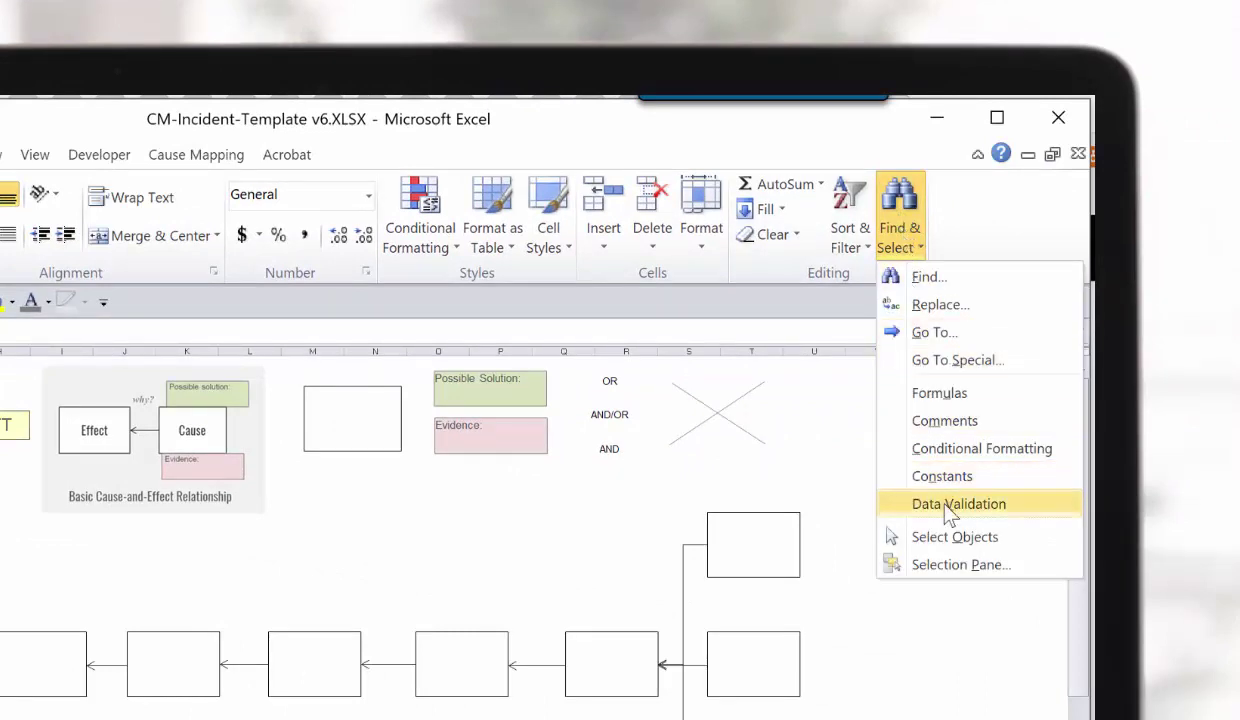
right_click(1027, 548)
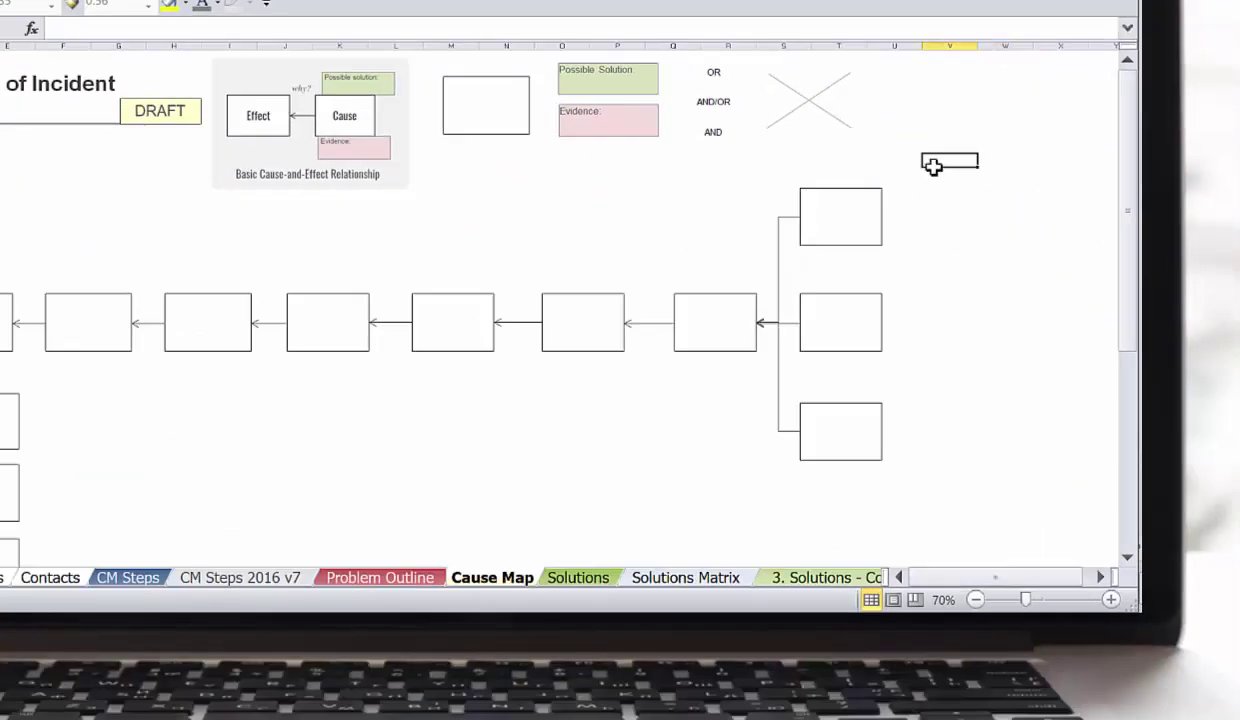
Try to marquee-select the cause boxes while in normal cell-selection mode
drag(796, 361, 625, 473)
drag(841, 223, 244, 517)
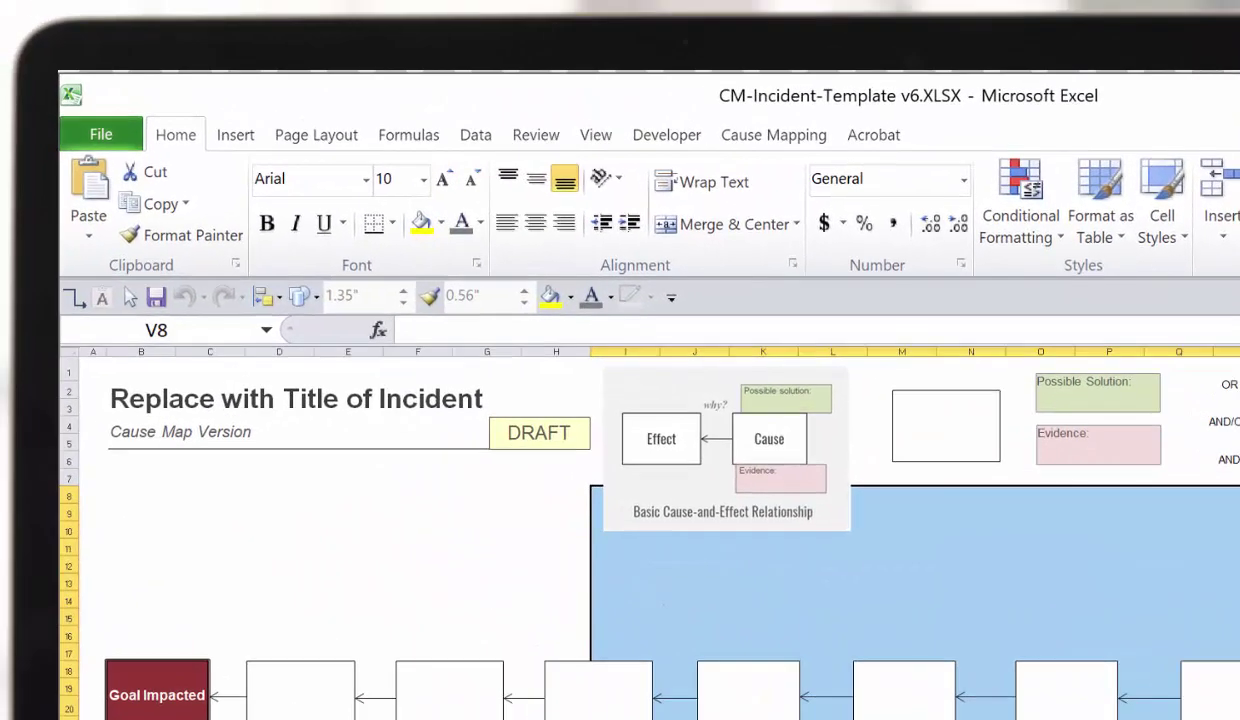
Using Select Objects, marquee-select the boxes and connectors from the third cause box through the branch and shift them slightly to the right
click(131, 298)
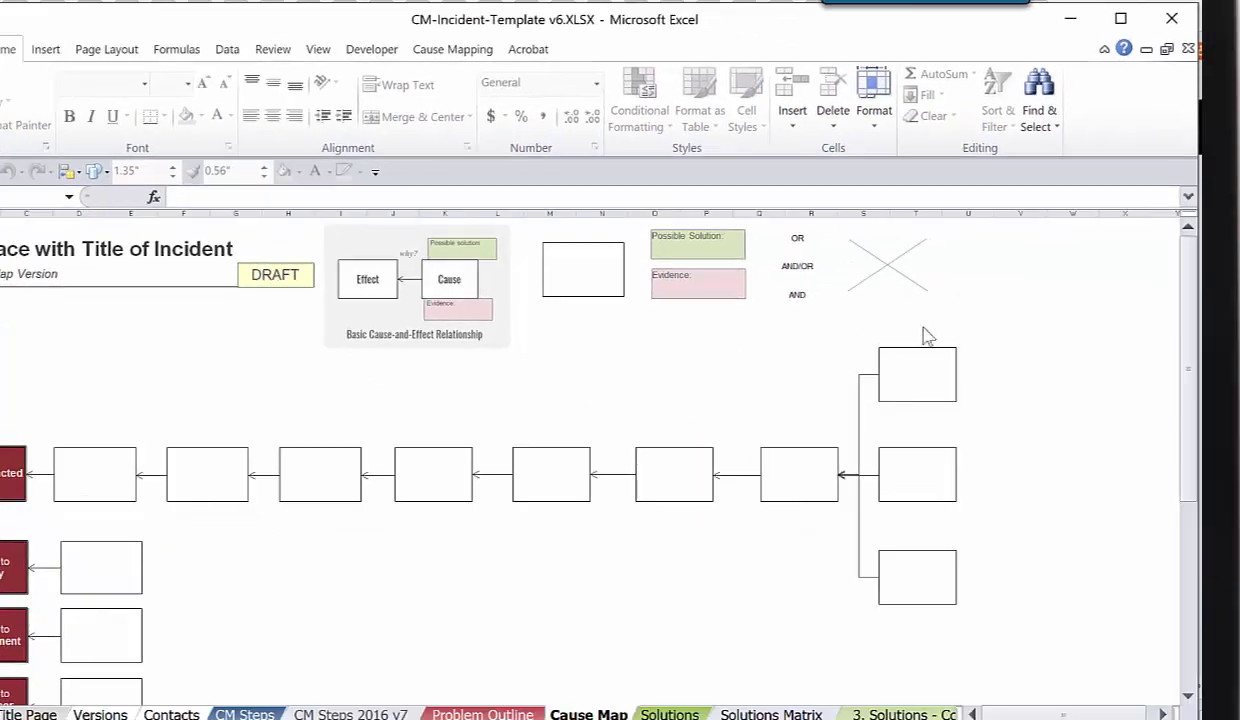
drag(1017, 304, 268, 689)
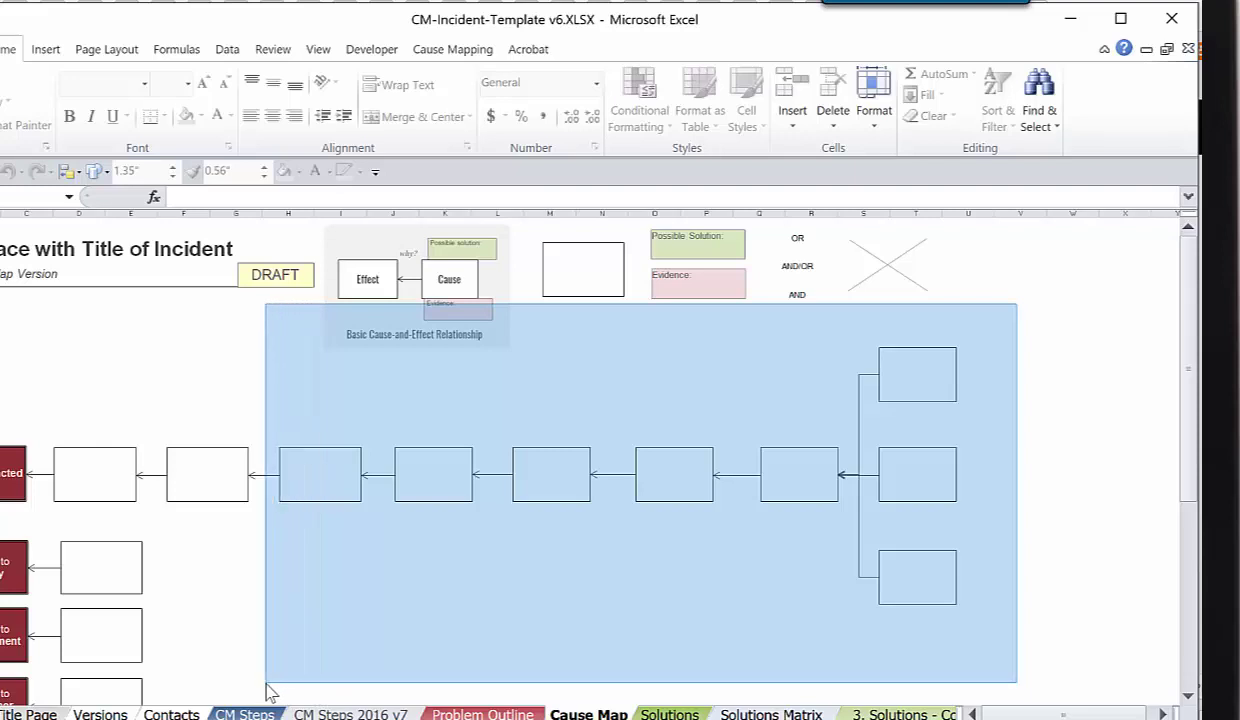
drag(268, 689, 268, 691)
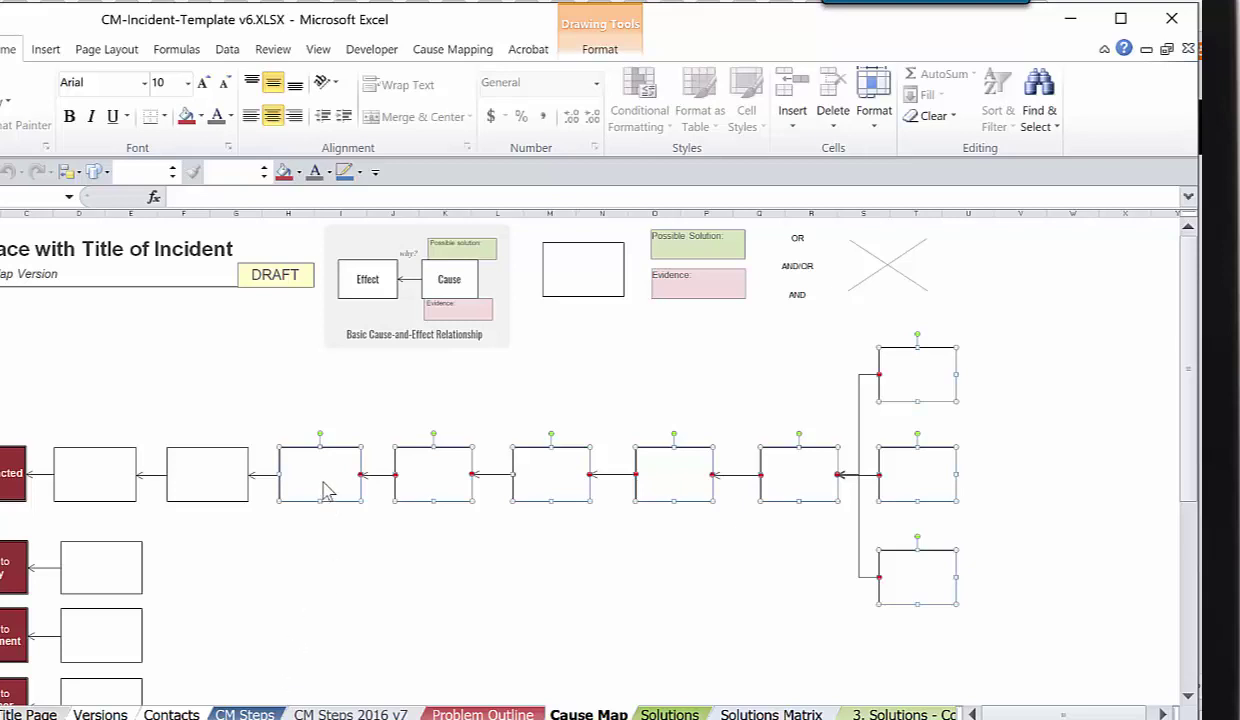
mouse_move(328, 489)
mouse_down()
mouse_move(340, 556)
mouse_move(349, 465)
mouse_move(326, 478)
mouse_up()
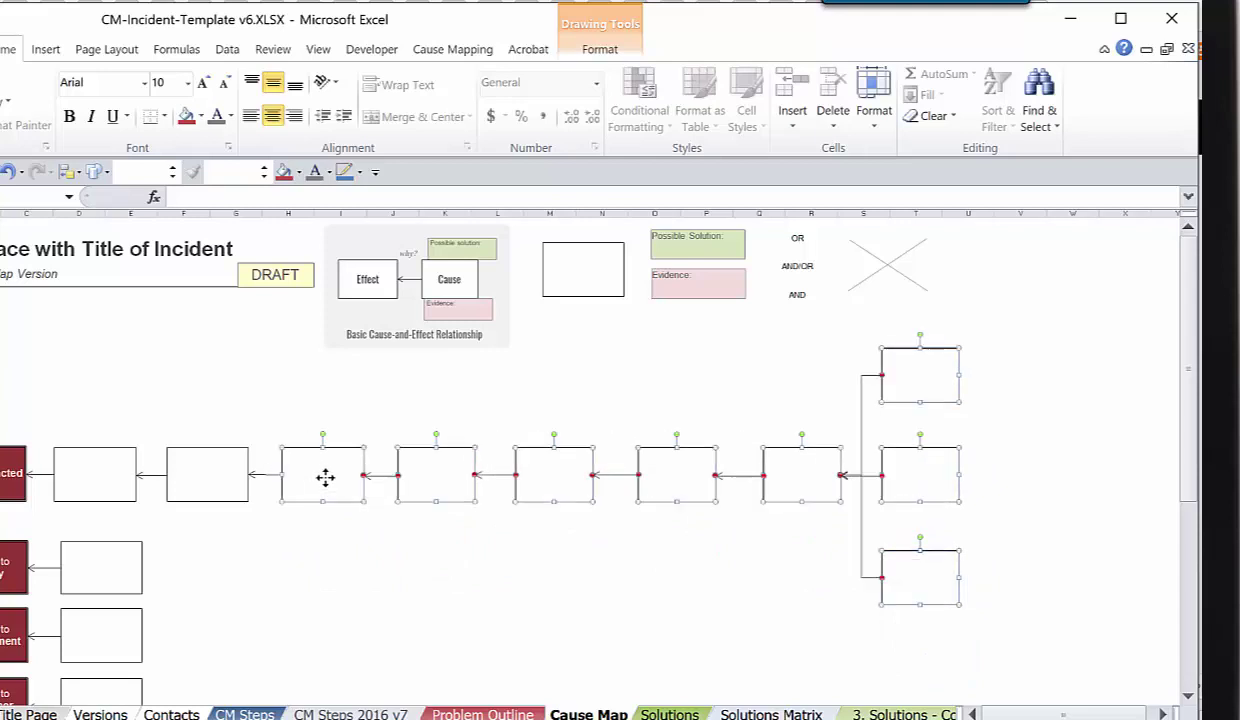
Deselect the shapes, turn off Select Objects and select cell W10
click(1076, 338)
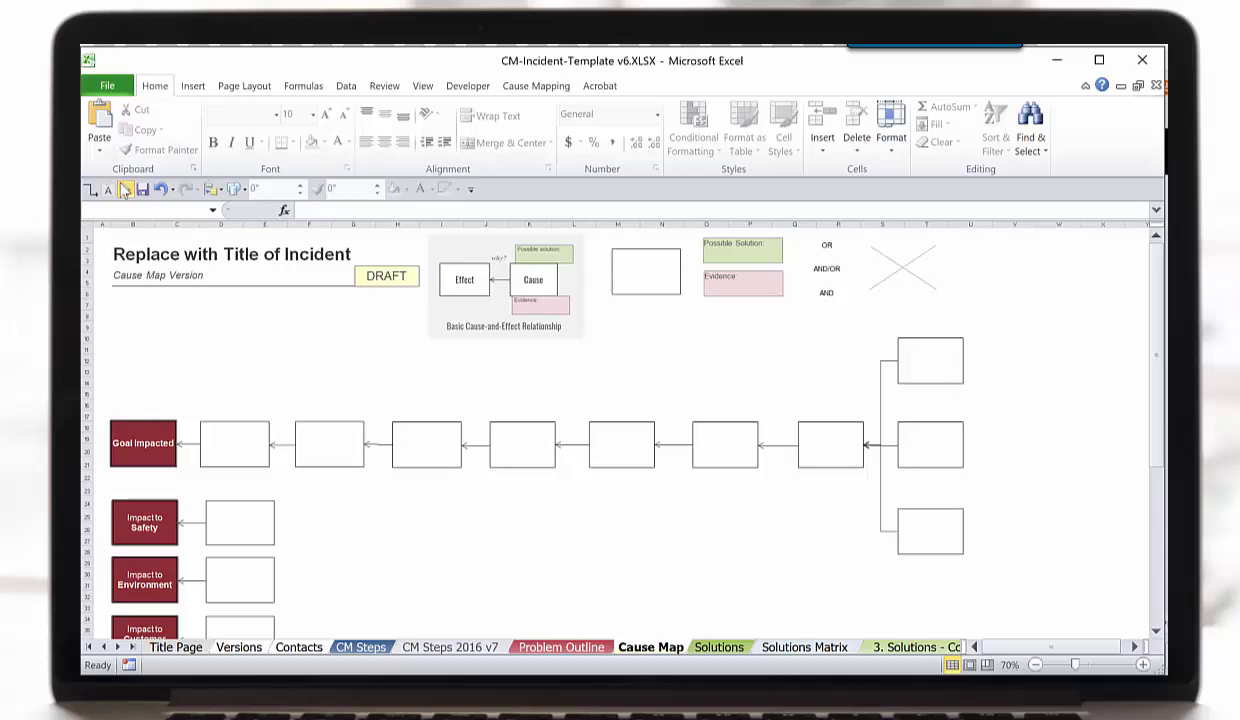
click(126, 190)
click(1052, 333)
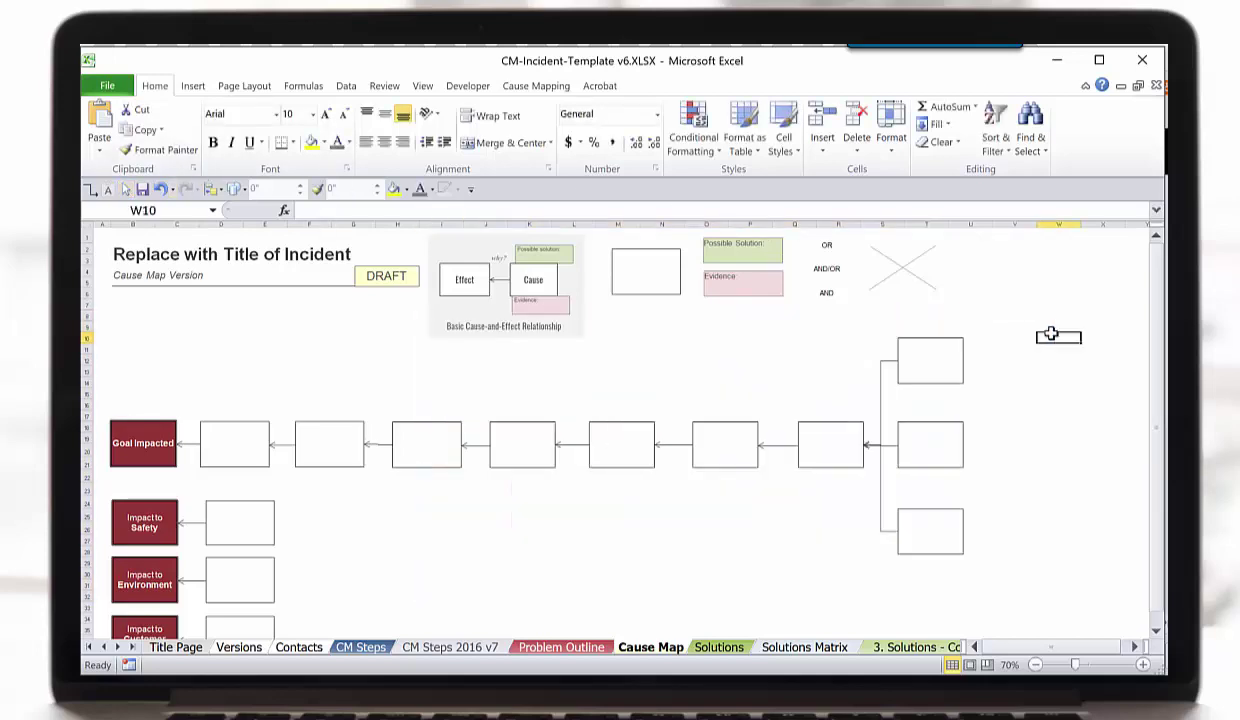